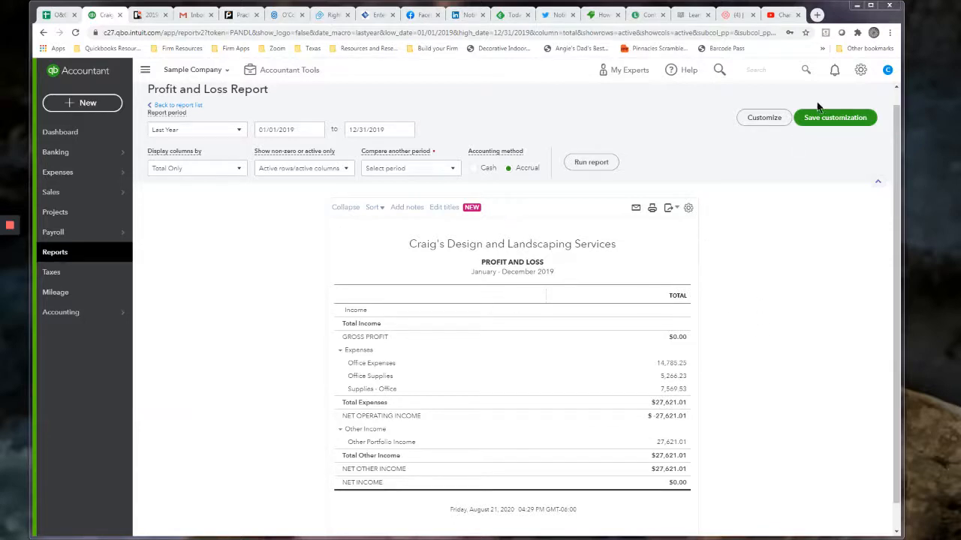
Open the company's chart of accounts and find the Supplies - Office expense account.
left_click(859, 70)
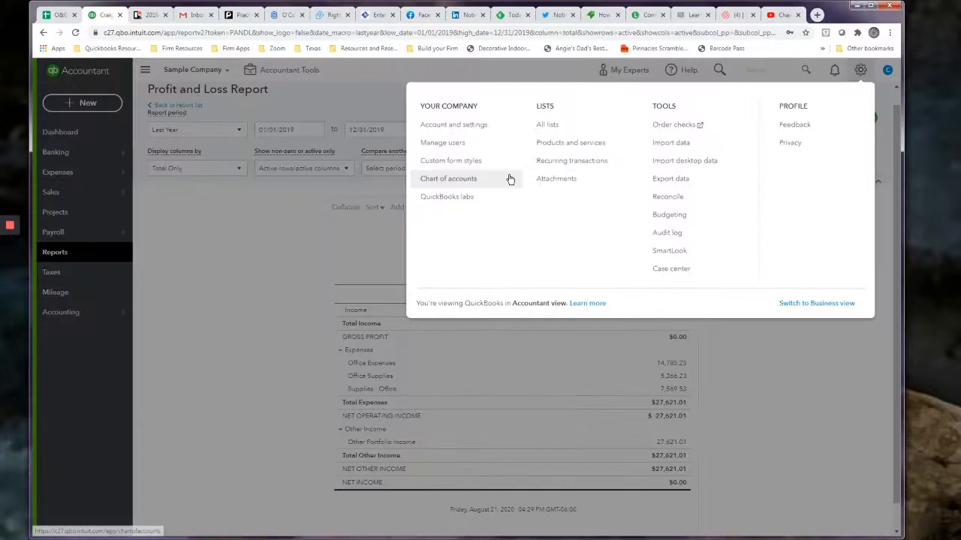
left_click(481, 179)
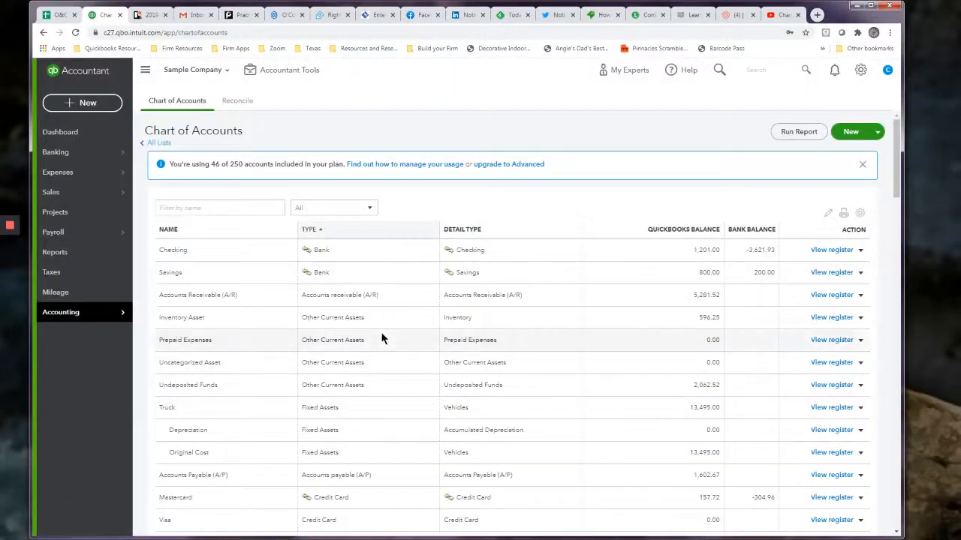
scroll(381, 340, "down", 5)
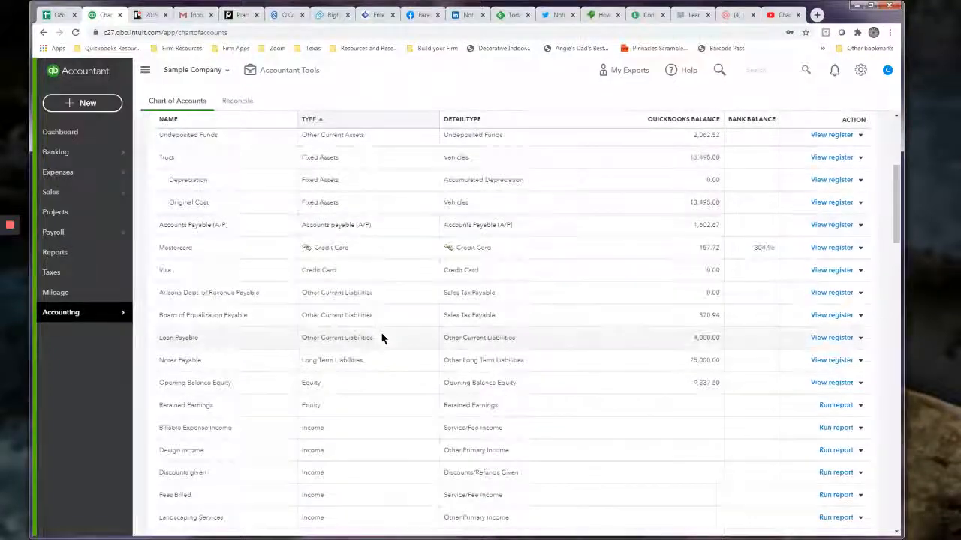
scroll(381, 339, "down", 4)
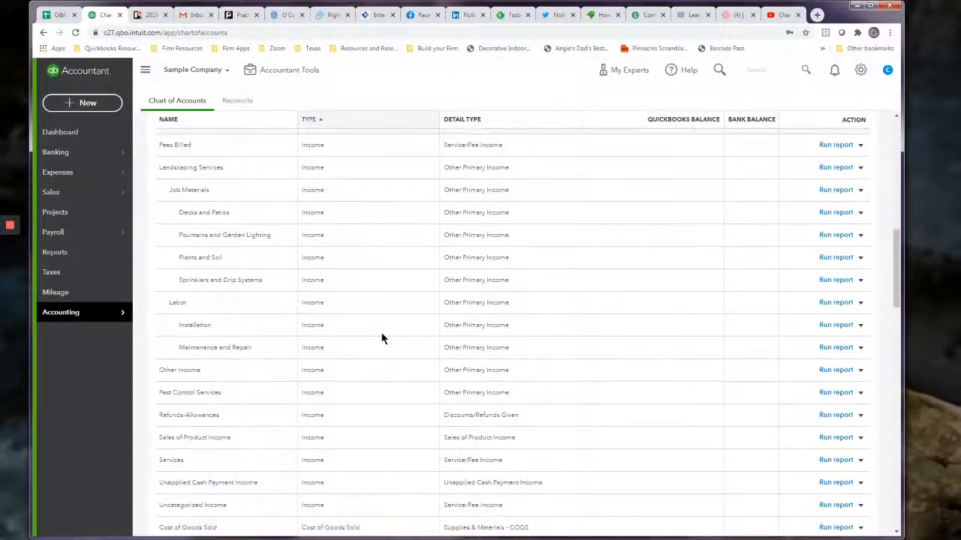
scroll(381, 340, "down", 4)
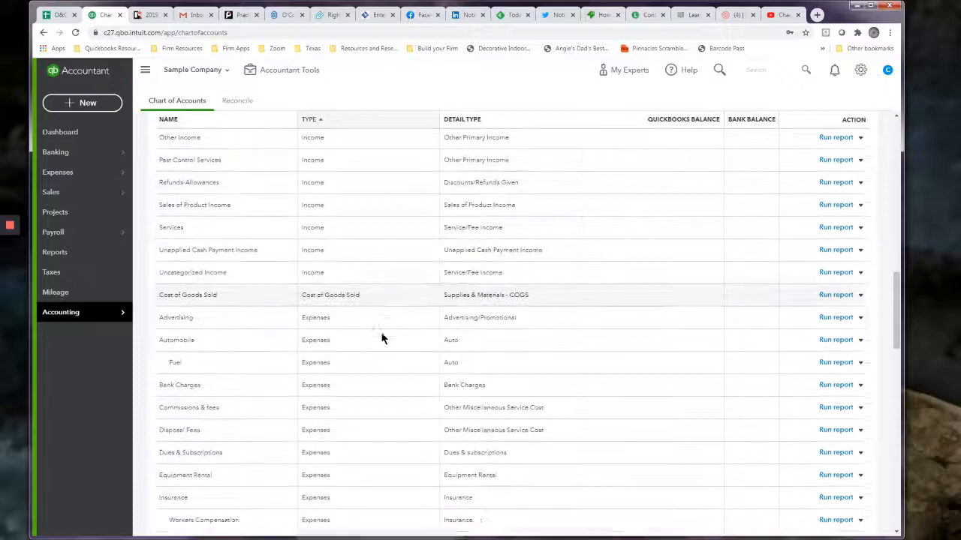
scroll(381, 340, "down", 5)
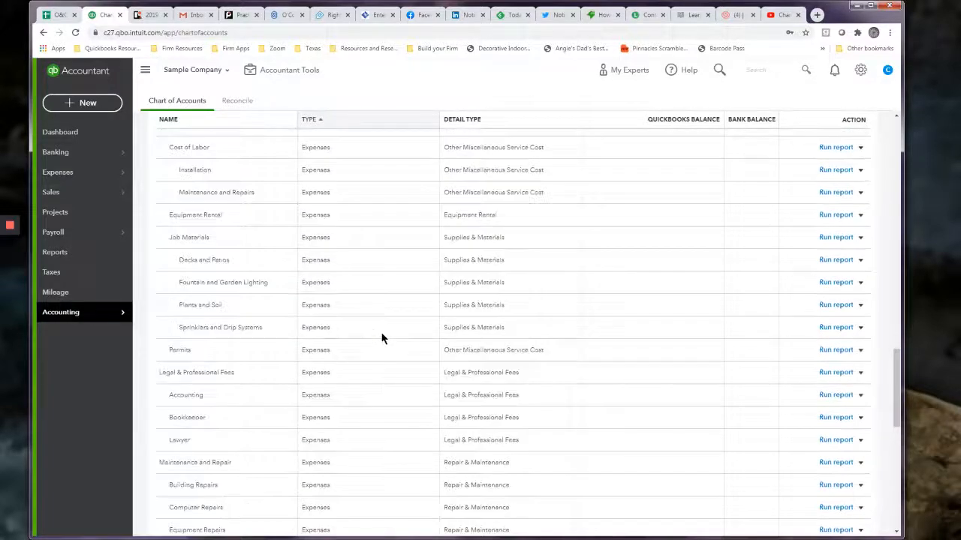
scroll(381, 339, "down", 3)
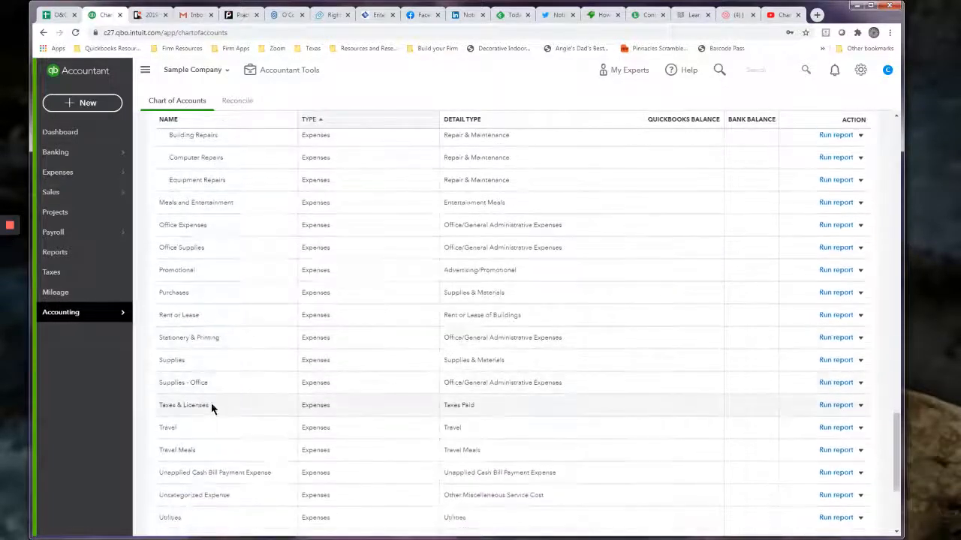
Rename the Supplies - Office account to Office Supplies and merge it with the existing account of that name.
left_click(859, 386)
left_click(802, 398)
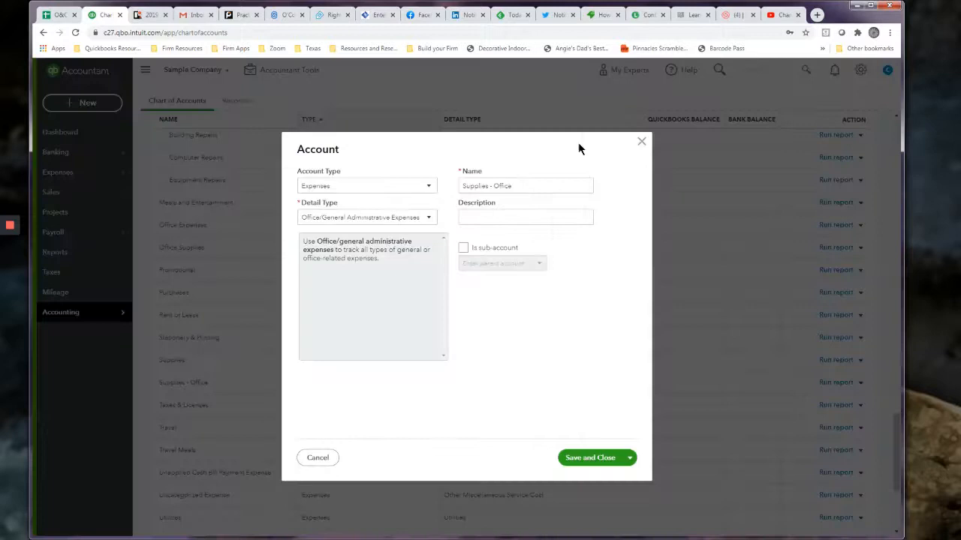
left_click_drag(517, 190, 440, 188)
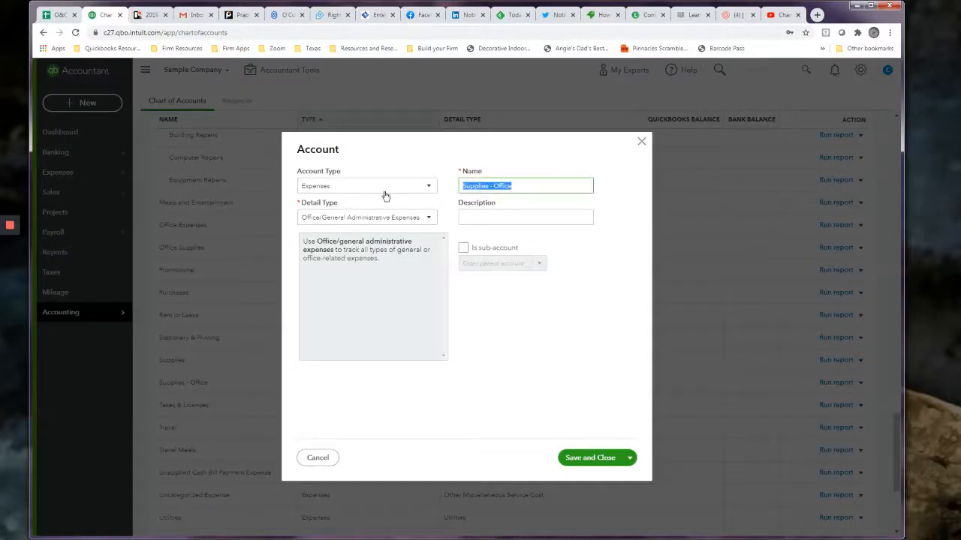
type("Office Supplies")
left_click(574, 457)
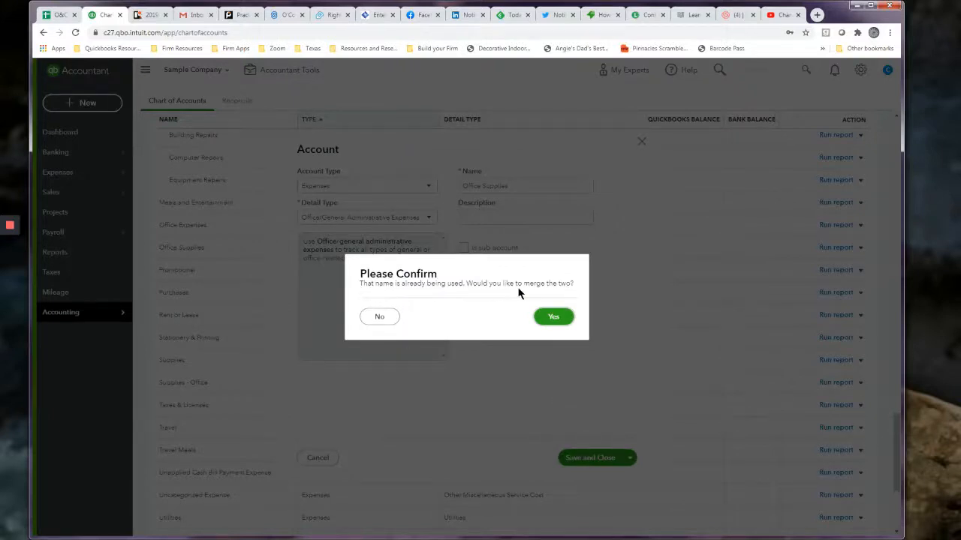
left_click(549, 317)
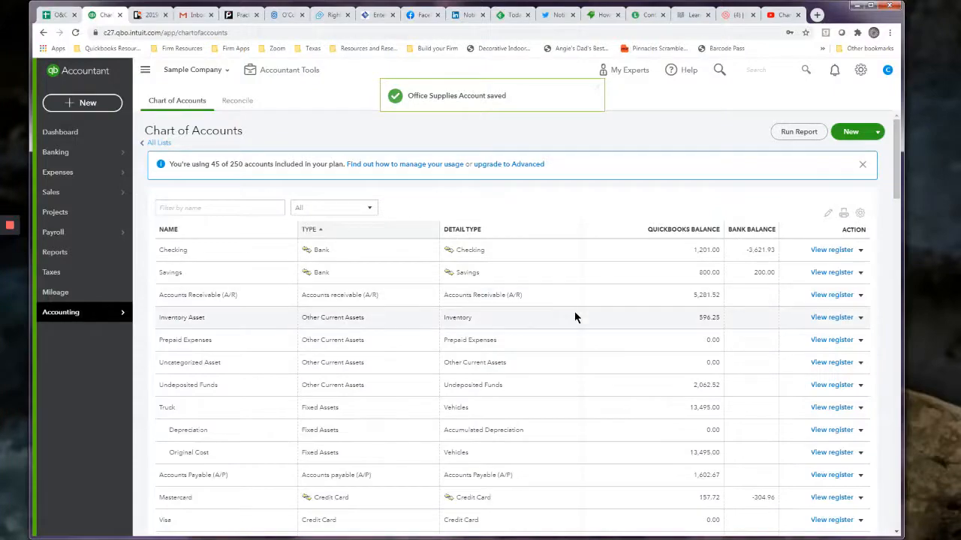
Open the Office Expenses account from the chart of accounts for editing.
scroll(592, 358, "down", 5)
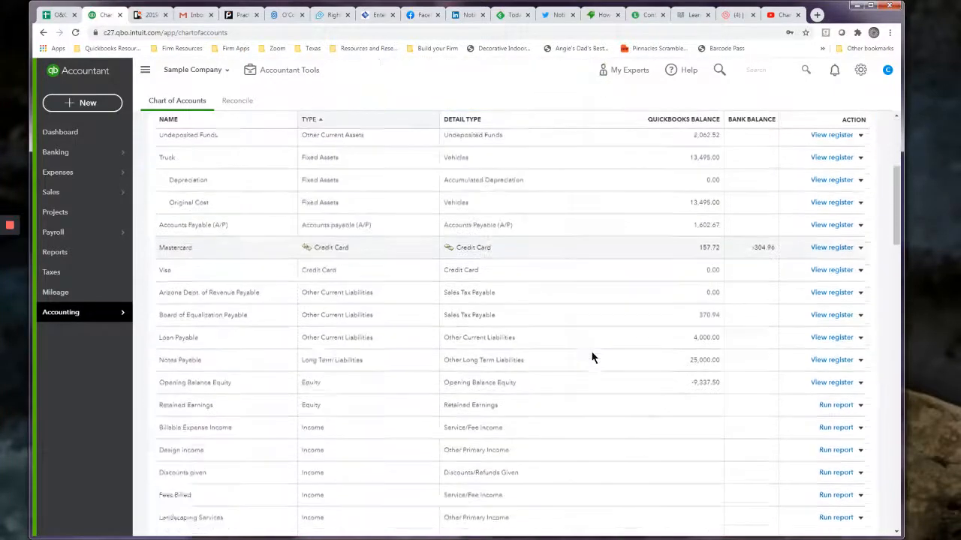
scroll(591, 357, "down", 4)
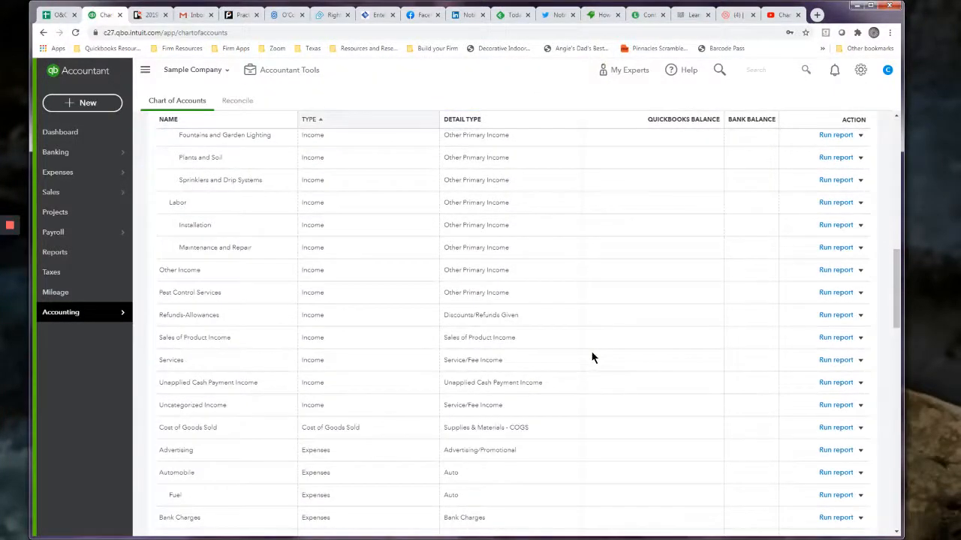
scroll(592, 357, "down", 5)
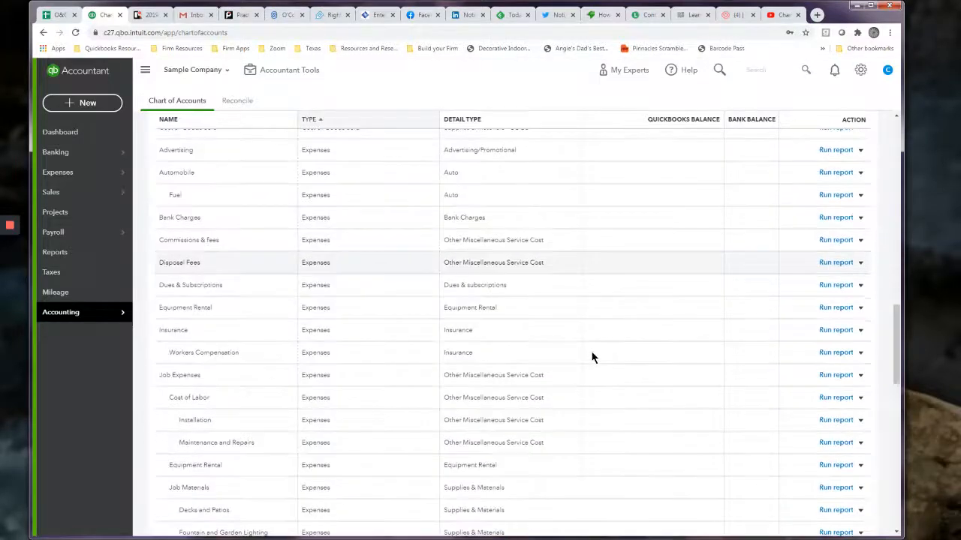
scroll(591, 350, "down", 5)
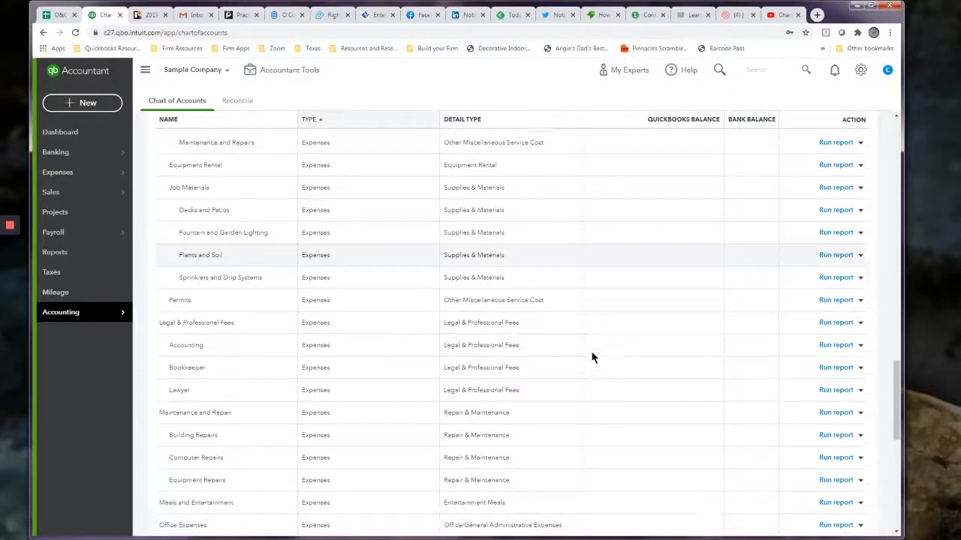
scroll(590, 357, "down", 1)
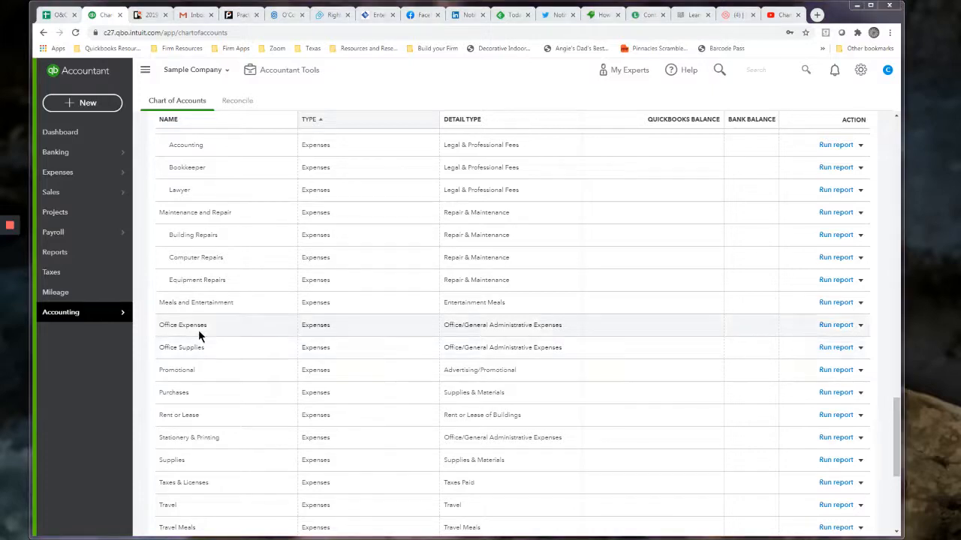
left_click(861, 325)
left_click(860, 325)
left_click(773, 342)
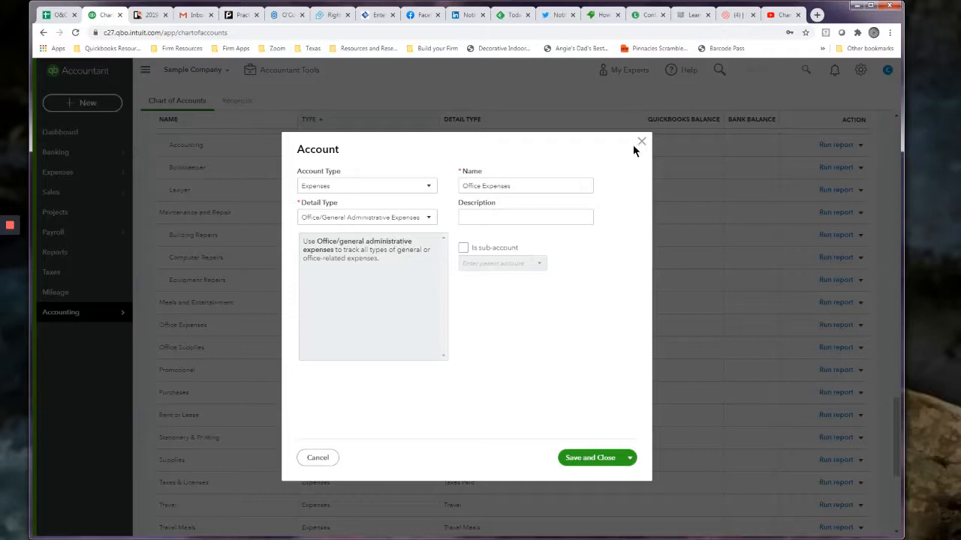
Change the account's name to Office Supplies, save it, and accept merging it with the existing account.
triple_click(547, 184)
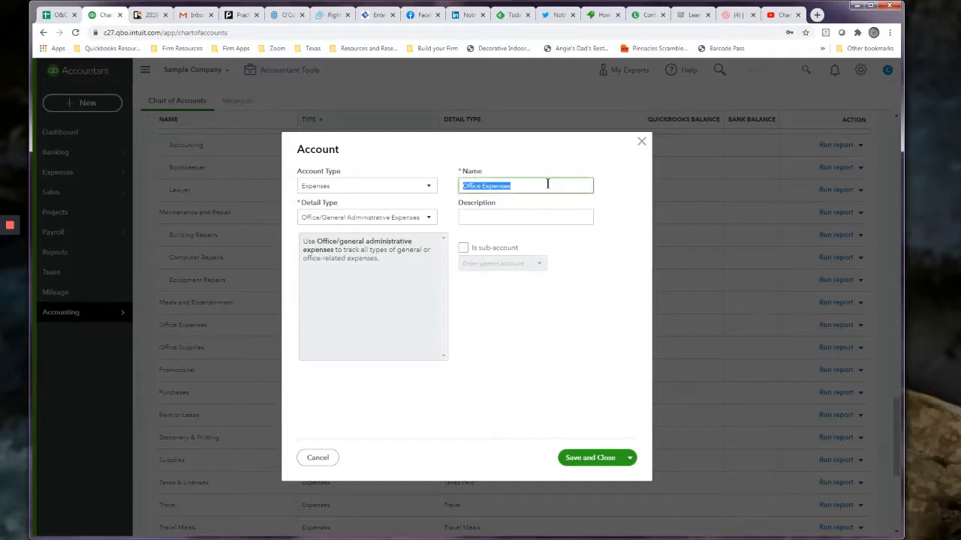
left_click(547, 184)
key("BackSpace")
key("BackSpace")
key("BackSpace")
key("BackSpace")
key("BackSpace")
key("BackSpace")
type("Supplies")
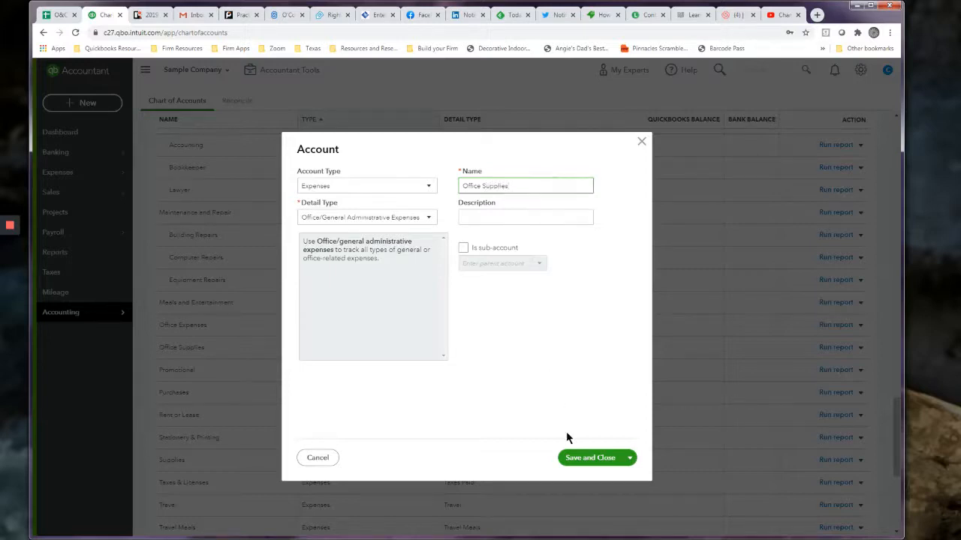
left_click(573, 458)
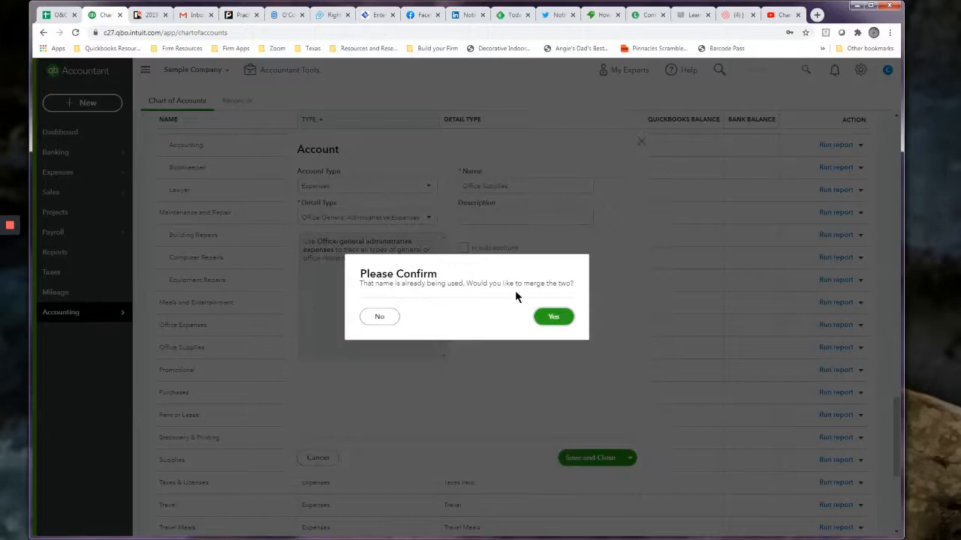
left_click(553, 319)
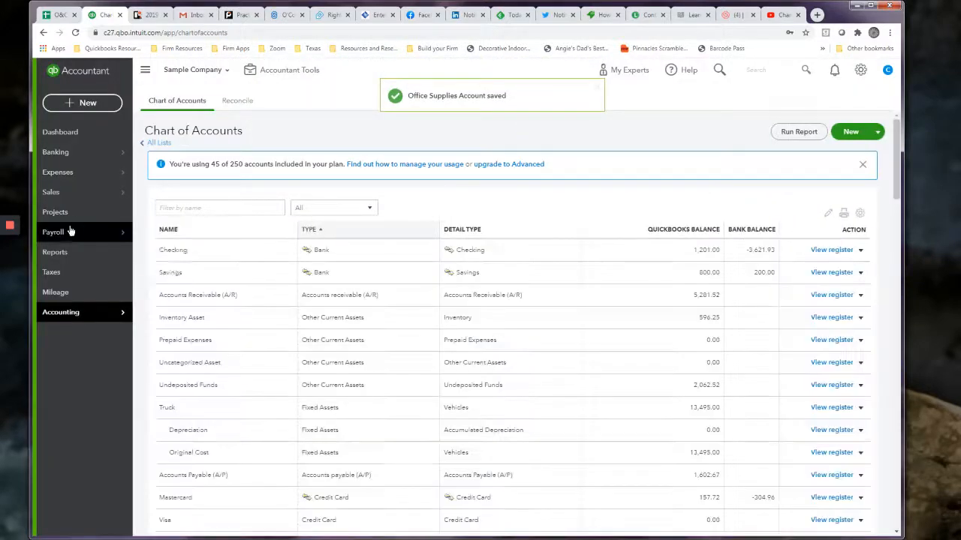
Open the Profit and Loss report from the favorite reports and dismiss the Edit titles tip.
left_click(68, 256)
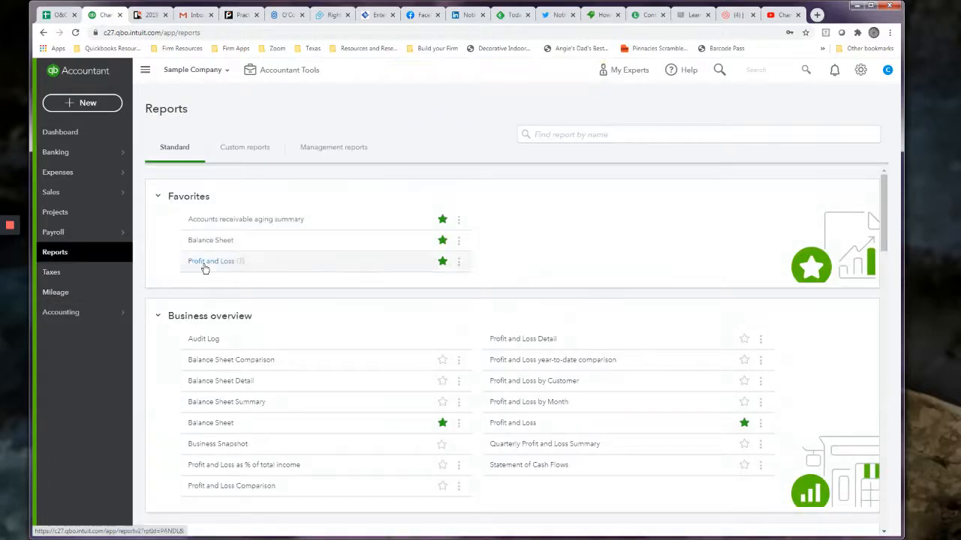
left_click(204, 263)
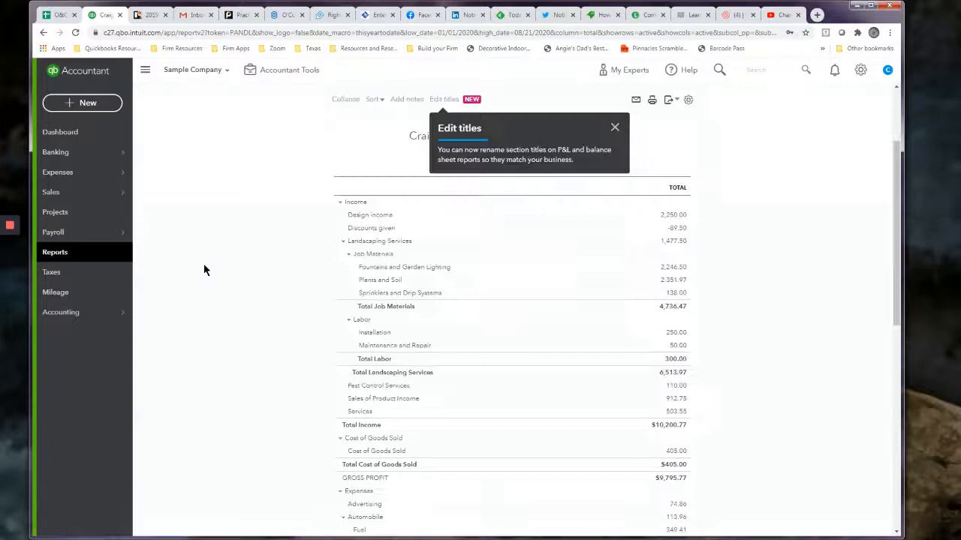
left_click(613, 129)
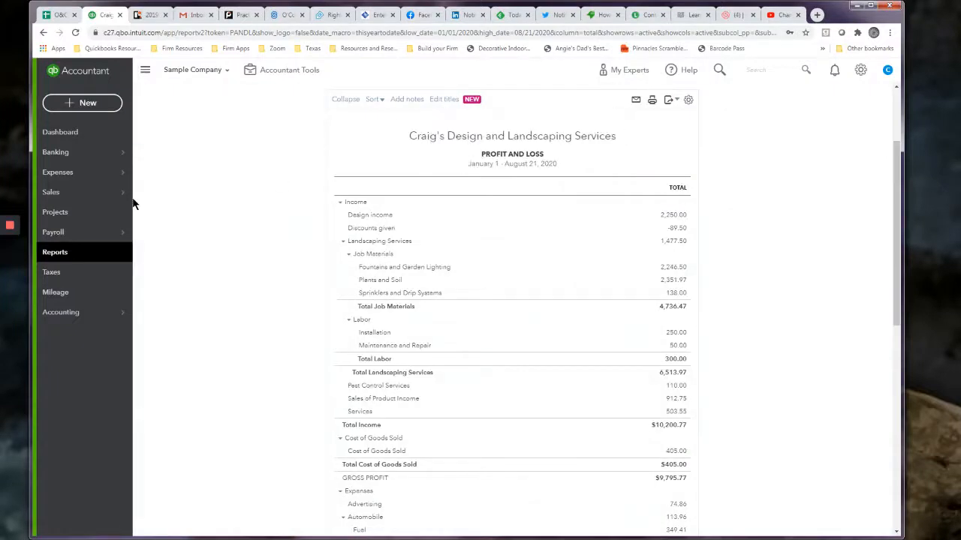
Run the Profit and Loss report for This Year and look through its income and expense accounts.
left_click(195, 149)
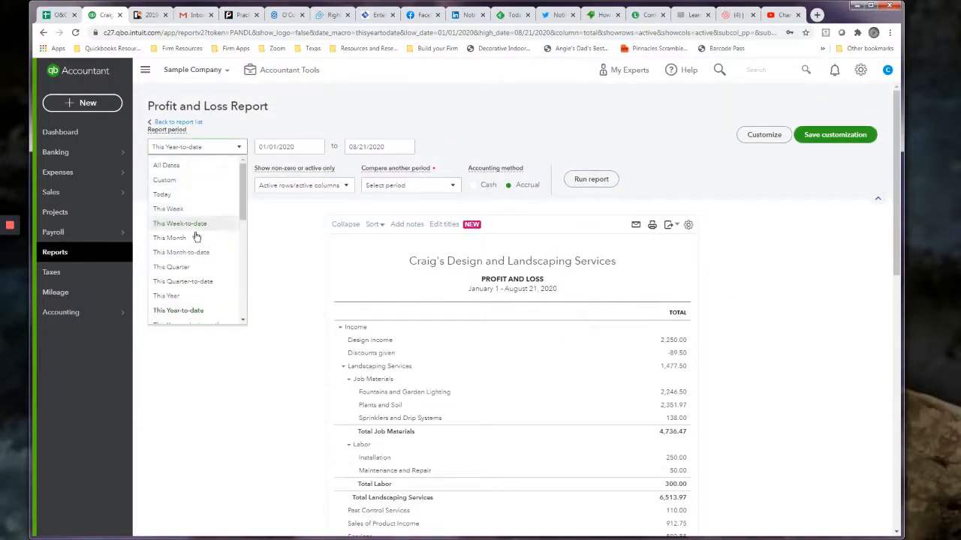
left_click(166, 296)
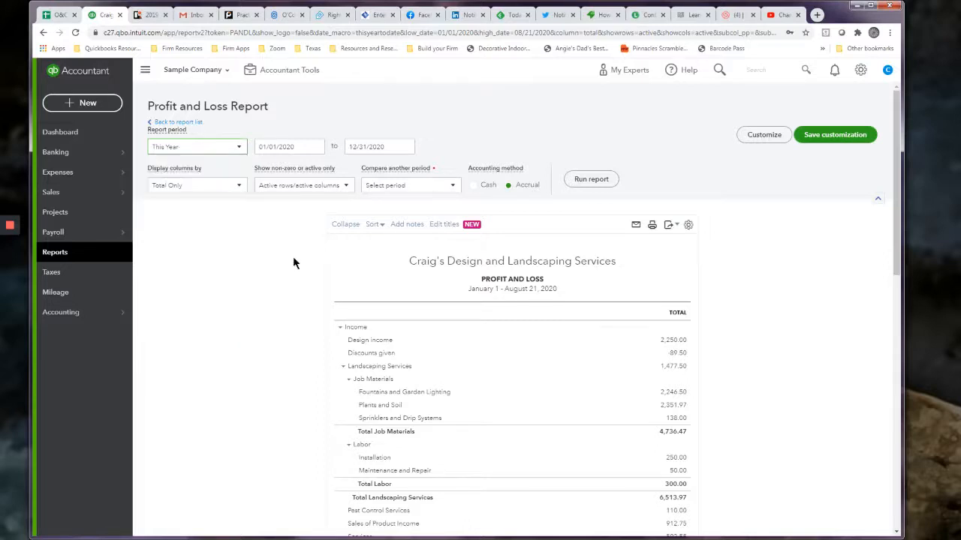
left_click(588, 180)
scroll(487, 284, "down", 2)
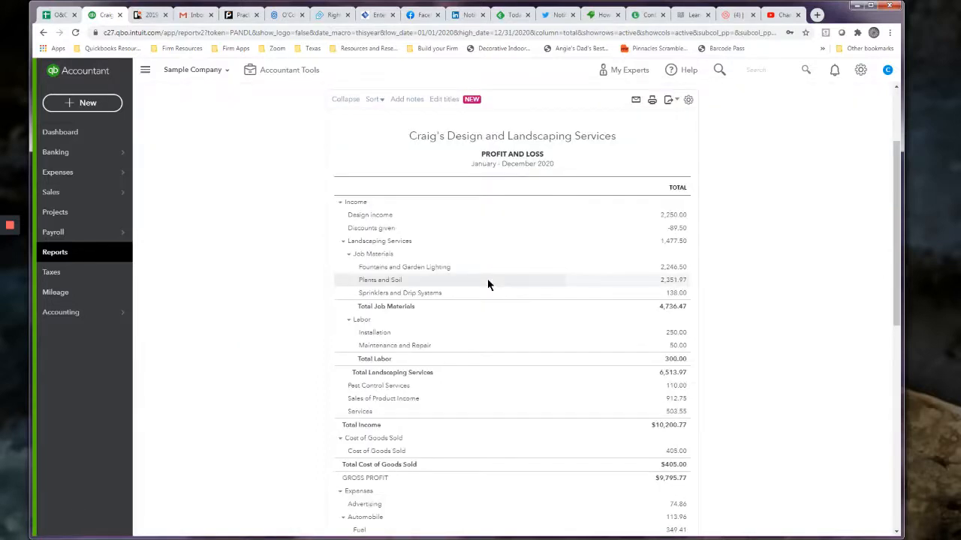
scroll(487, 284, "down", 4)
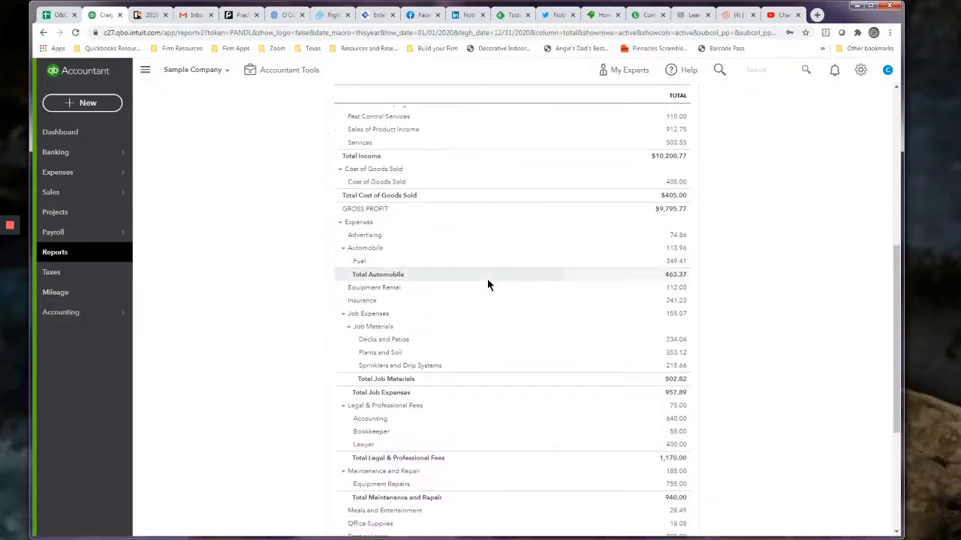
Set the Profit and Loss report period to Last Year and run the report.
scroll(487, 283, "up", 6)
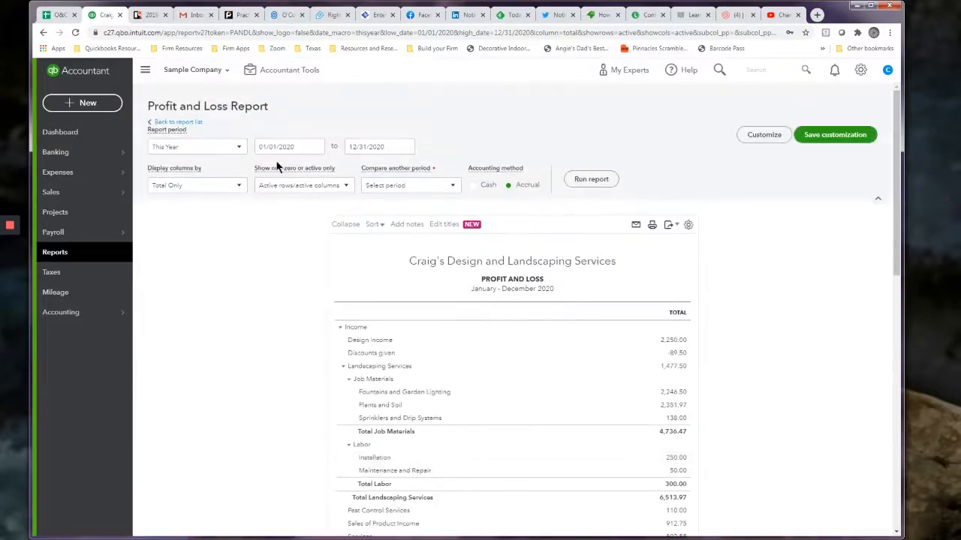
left_click(246, 150)
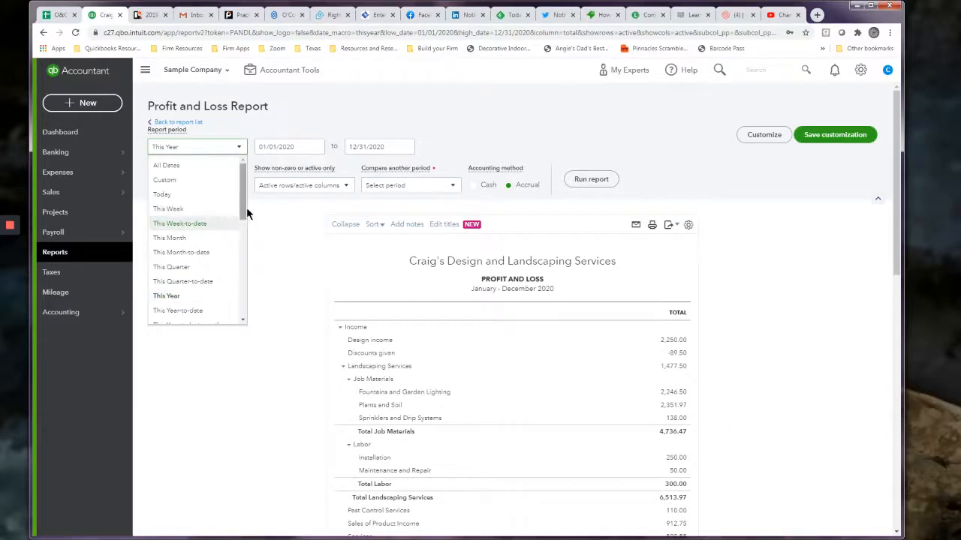
left_click_drag(244, 218, 243, 266)
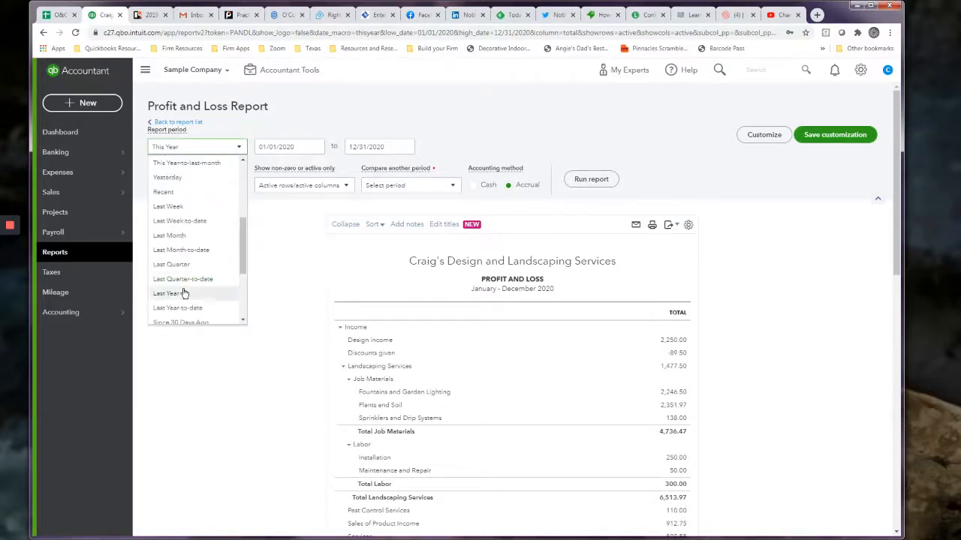
left_click(189, 292)
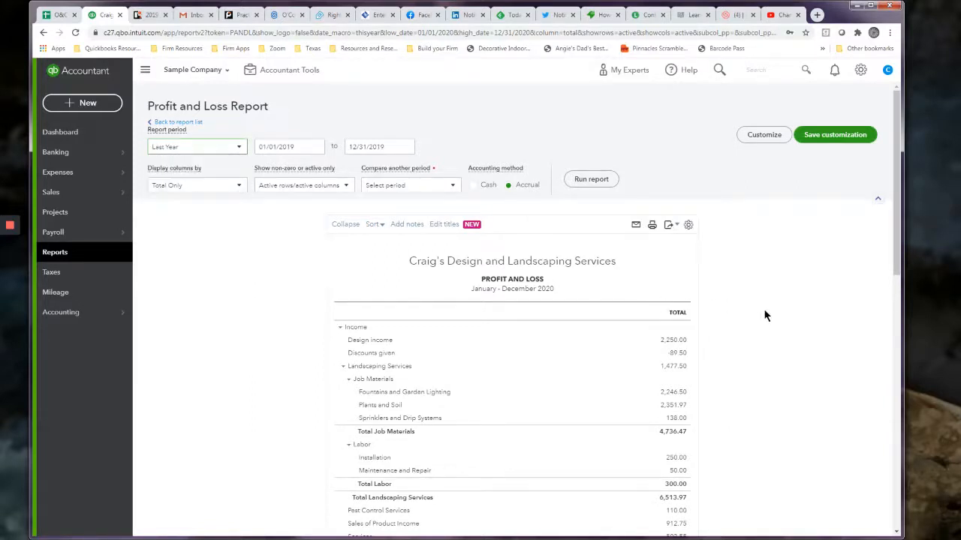
left_click(593, 178)
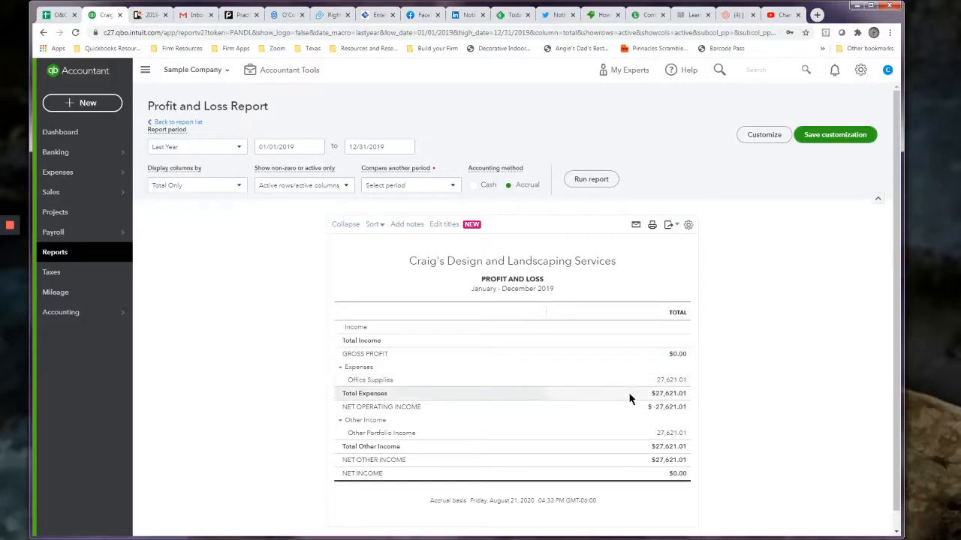
Examine the transactions behind the Office Supplies total, and return to the Profit and Loss summary.
left_click(669, 381)
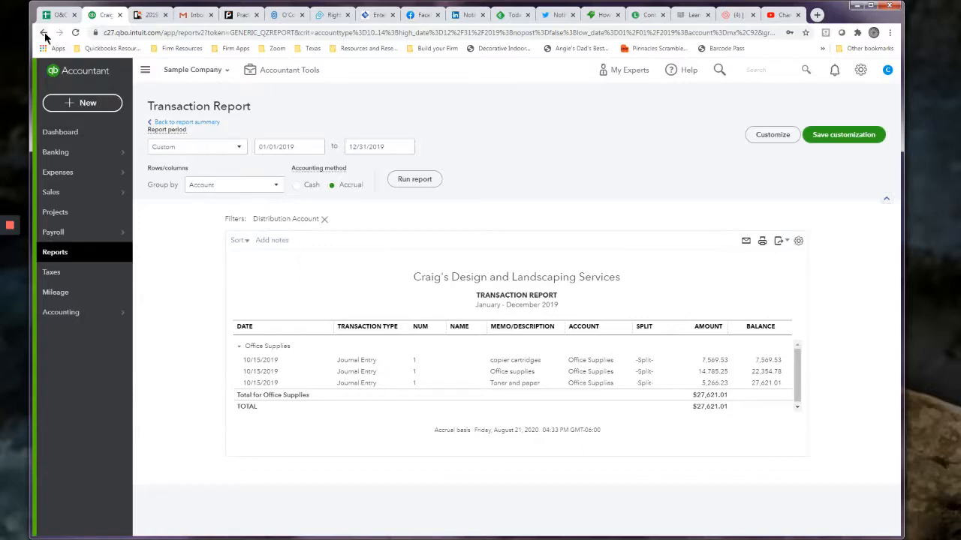
left_click(208, 123)
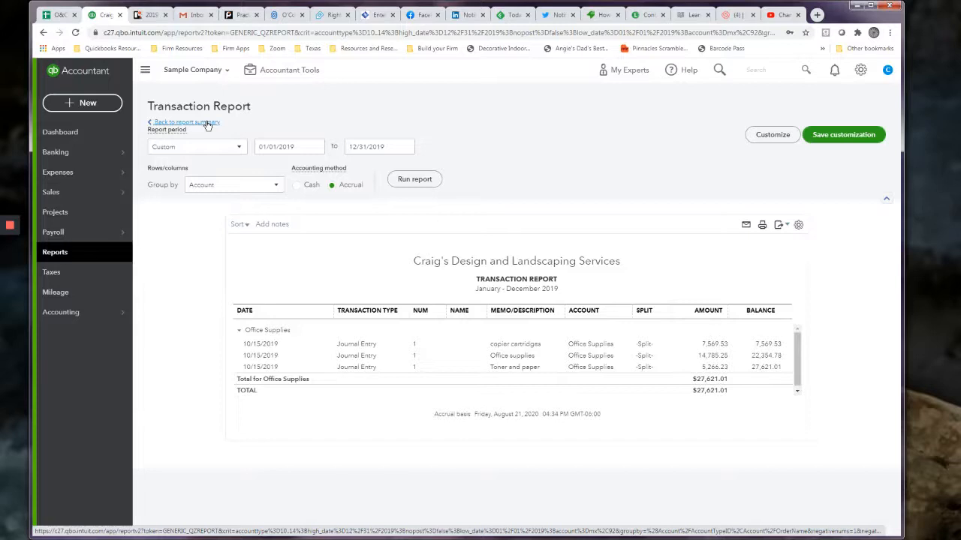
left_click(207, 123)
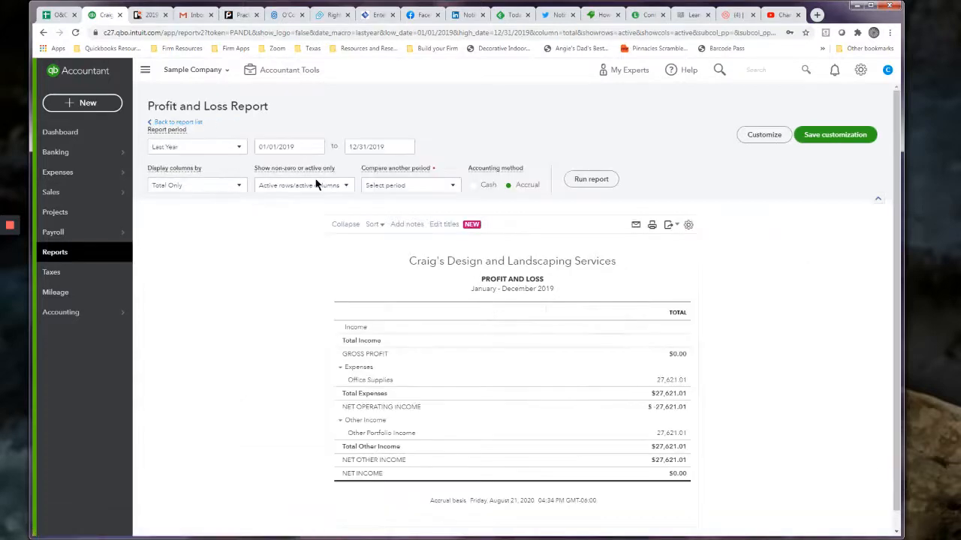